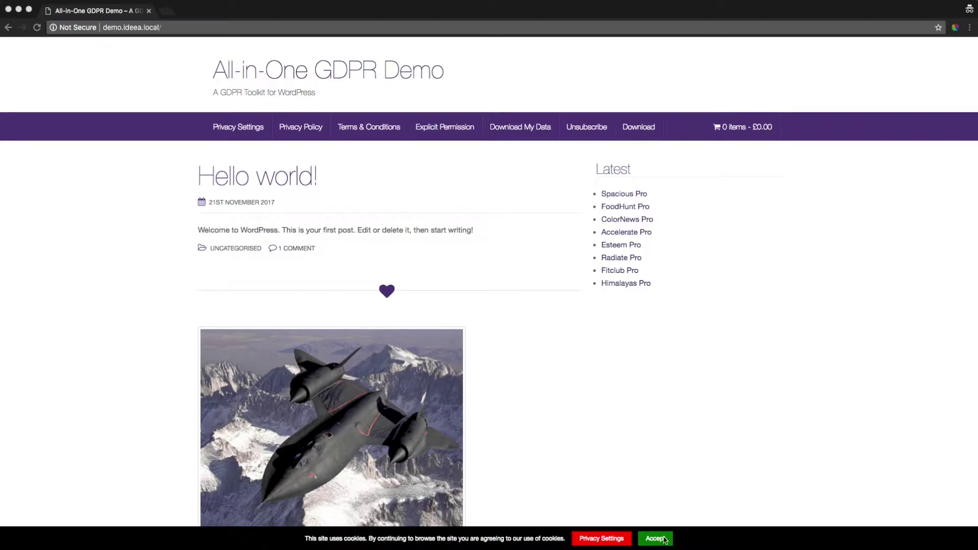
- Go to the User Privacy Settings page using the Privacy Settings link in the bottom cookie bar
click(605, 543)
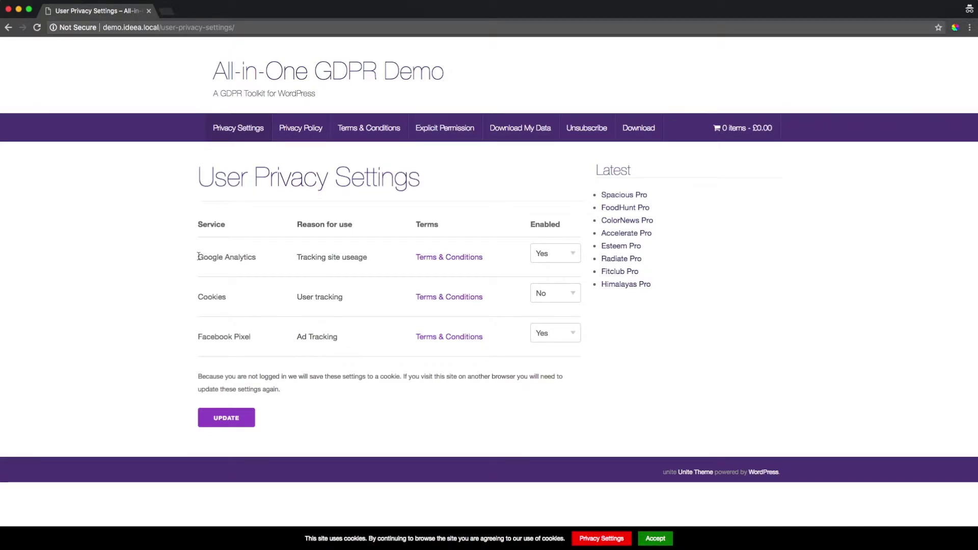
drag(198, 257, 257, 258)
click(305, 258)
triple_click(304, 258)
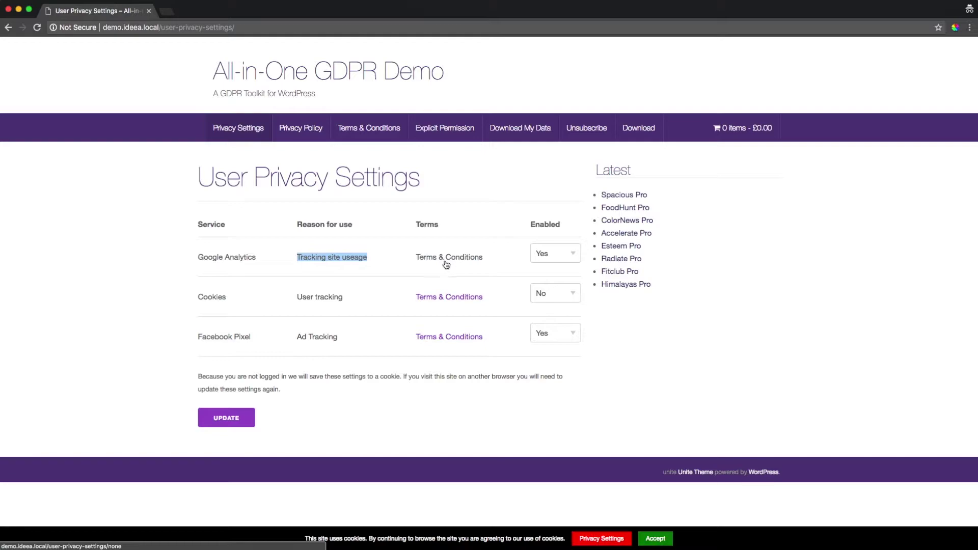
click(251, 334)
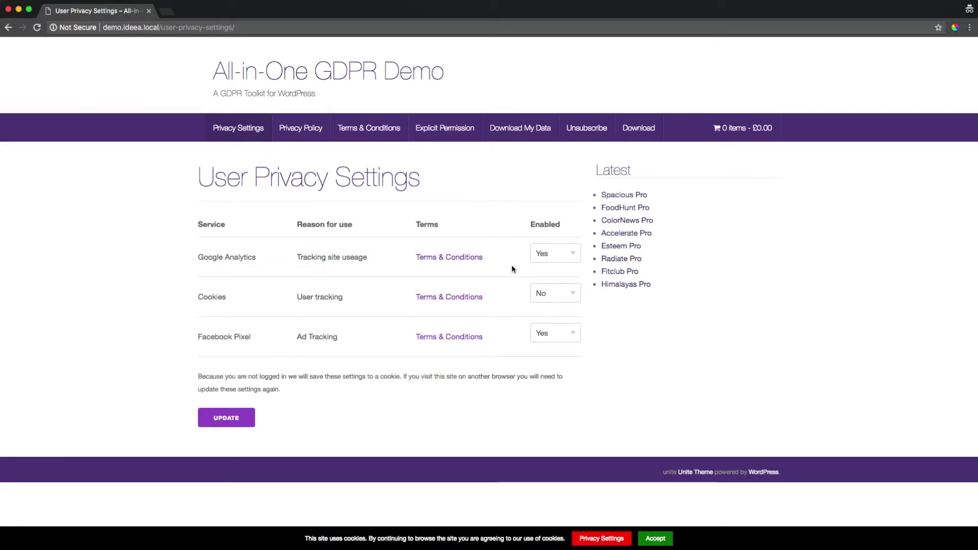
click(554, 258)
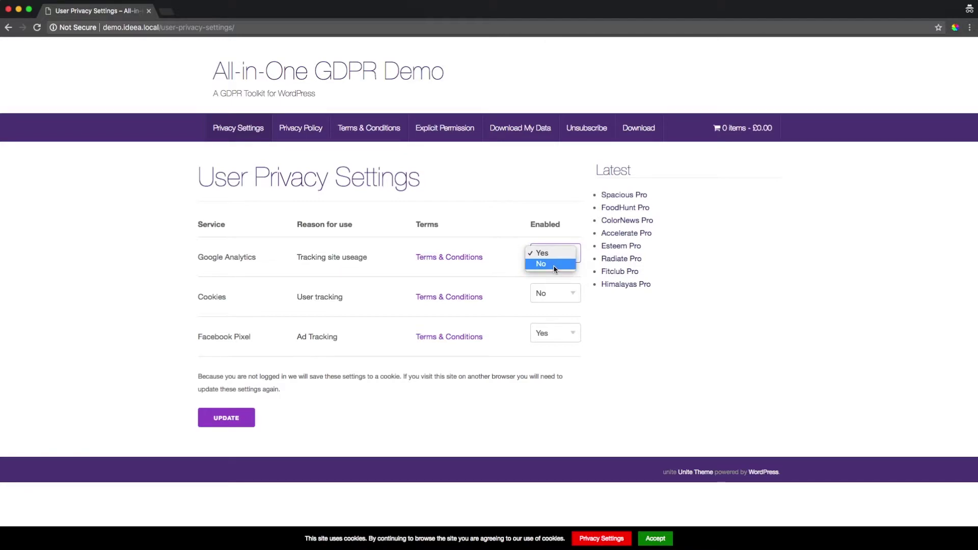
click(486, 270)
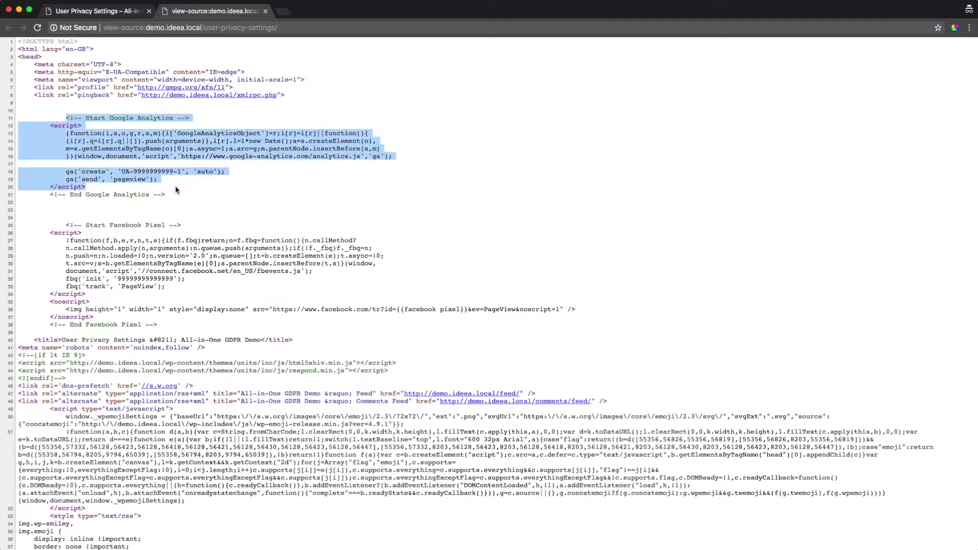
- After finding the Facebook Pixel script in the source, set Google Analytics and Facebook Pixel to No and update
drag(64, 224, 171, 325)
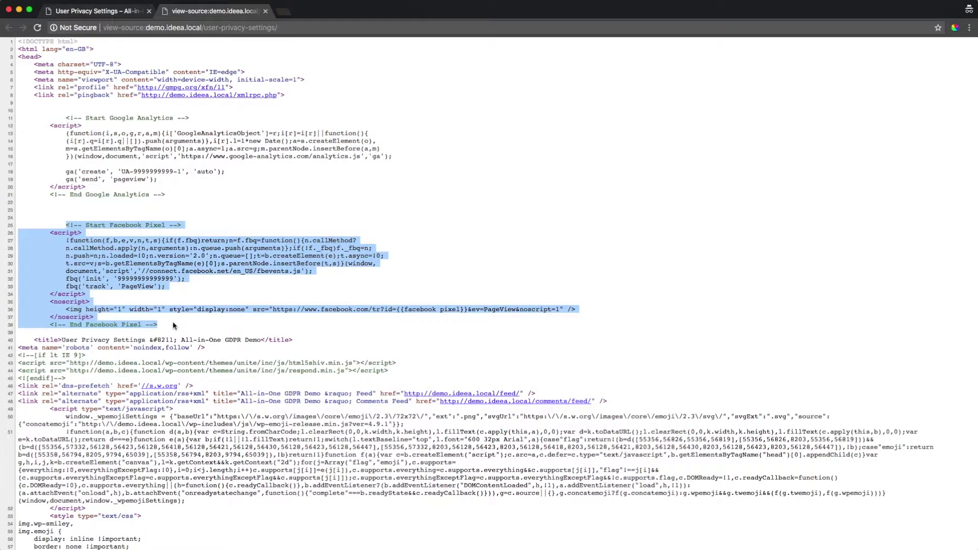
click(110, 13)
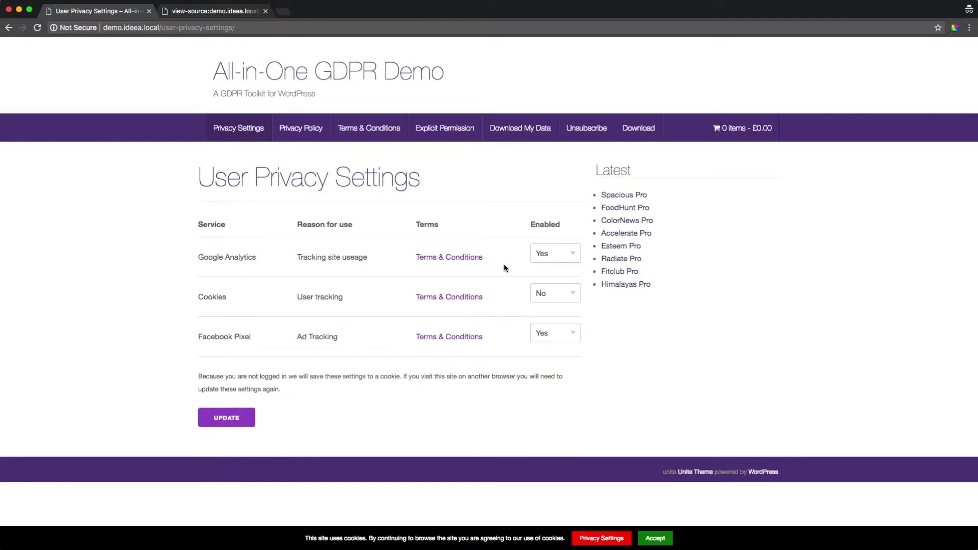
click(560, 255)
click(555, 264)
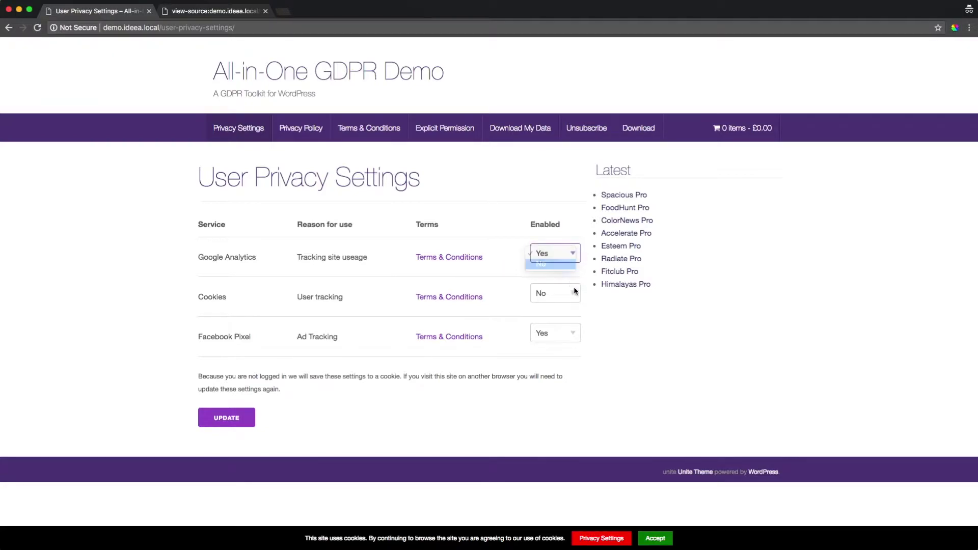
click(563, 336)
click(559, 344)
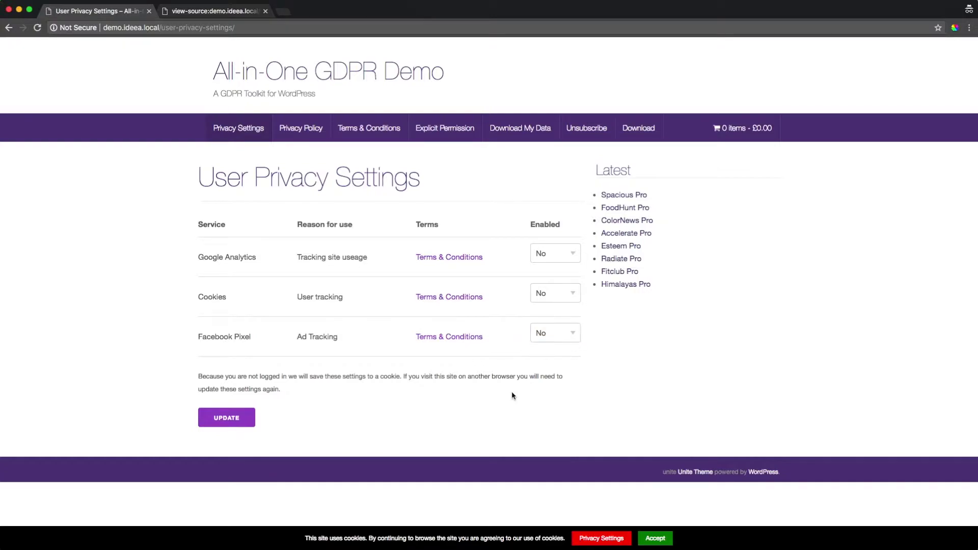
click(238, 422)
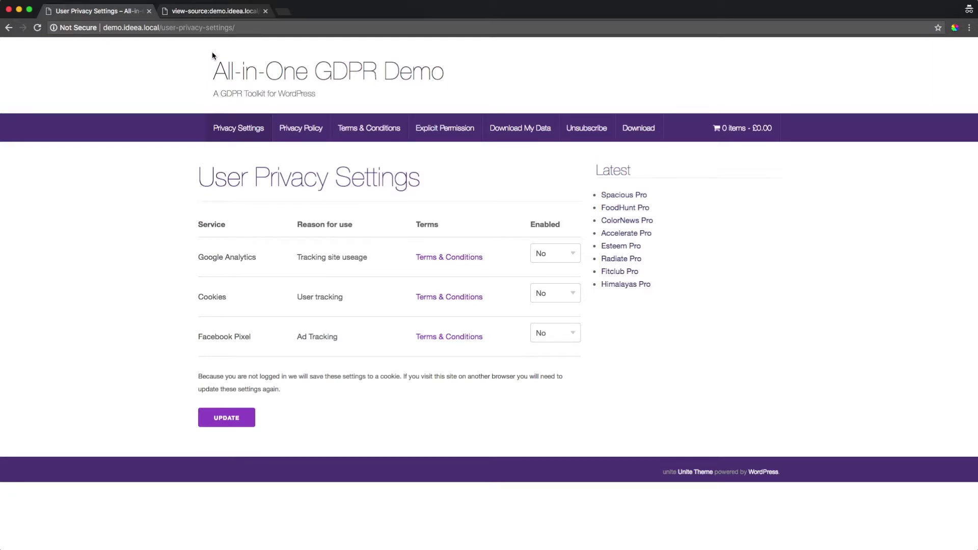
- Recheck the page source, set Google Analytics back to Yes, update, and verify its script returns
click(214, 11)
key(super+r)
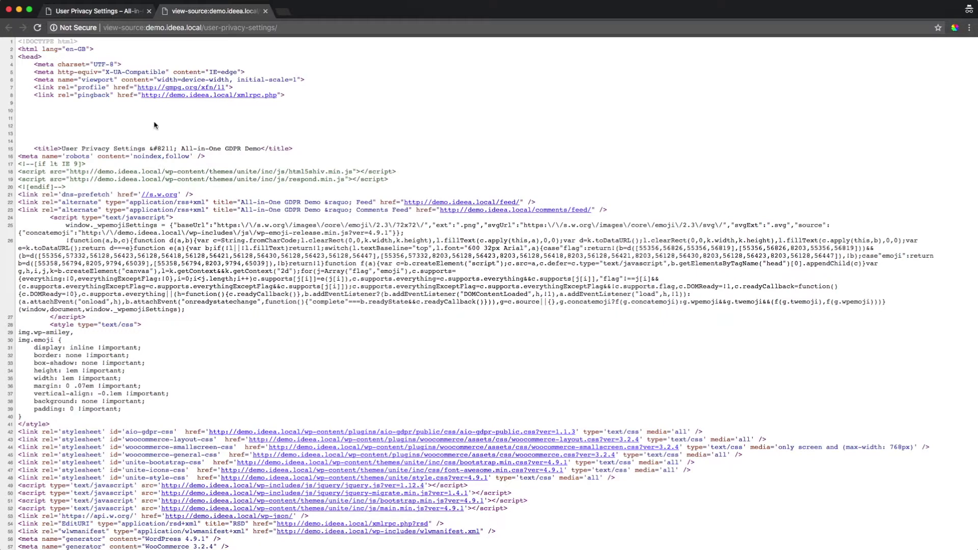
click(97, 11)
click(566, 253)
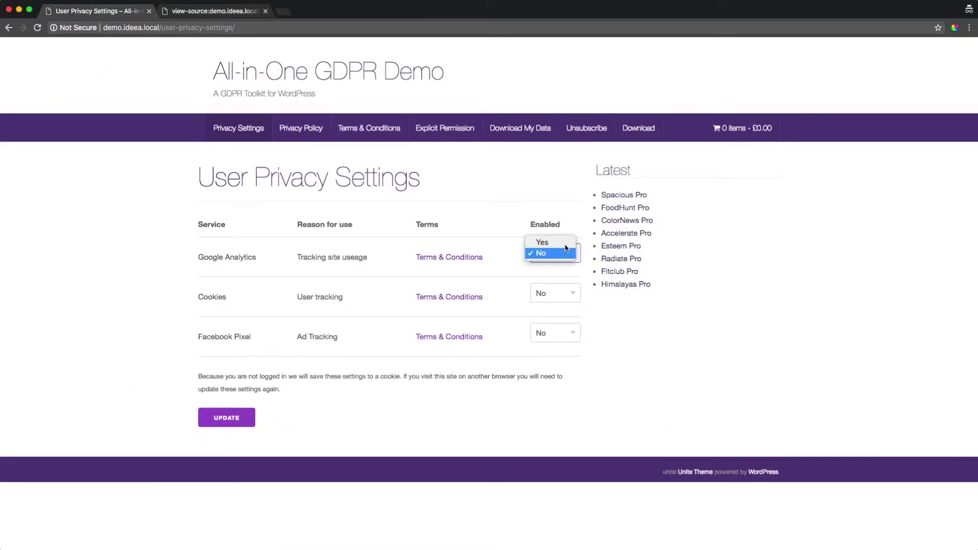
click(560, 242)
click(239, 418)
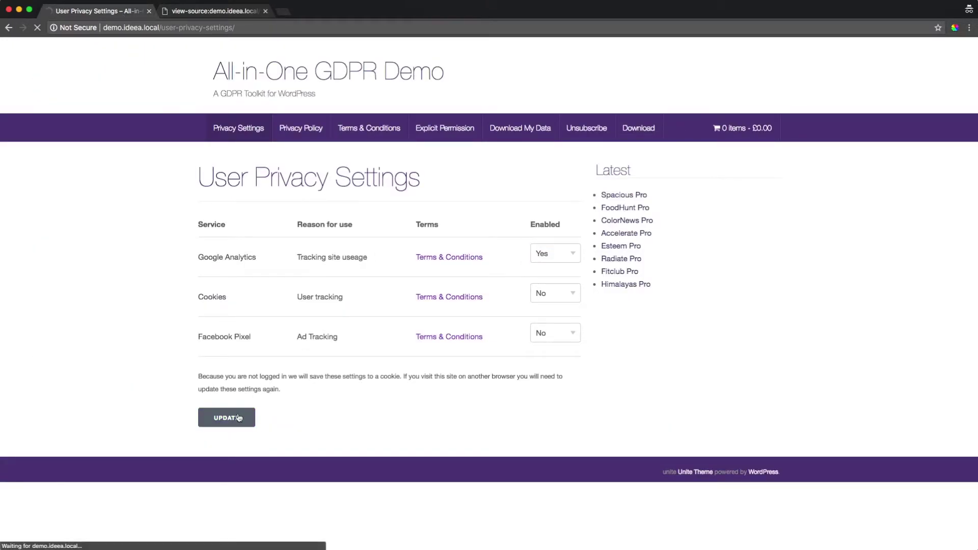
click(216, 15)
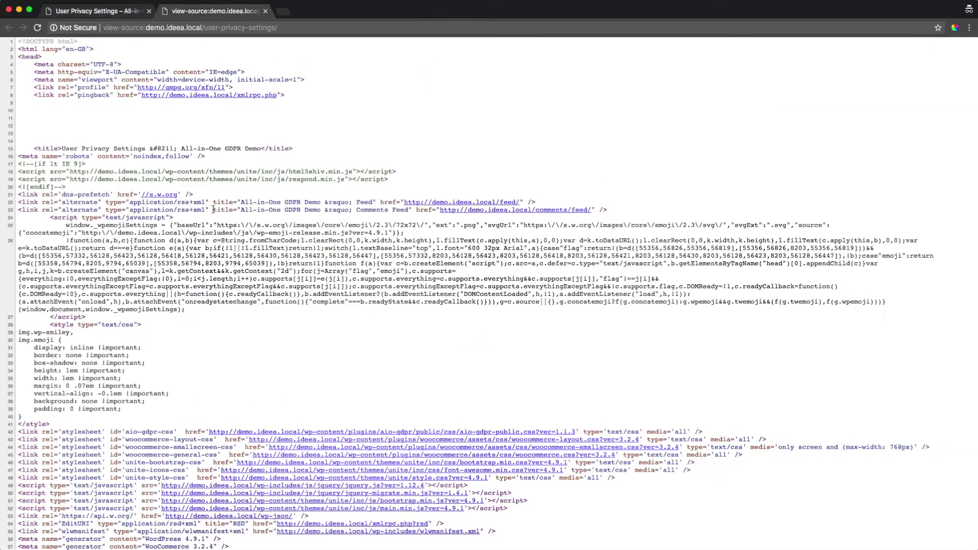
key(super+r)
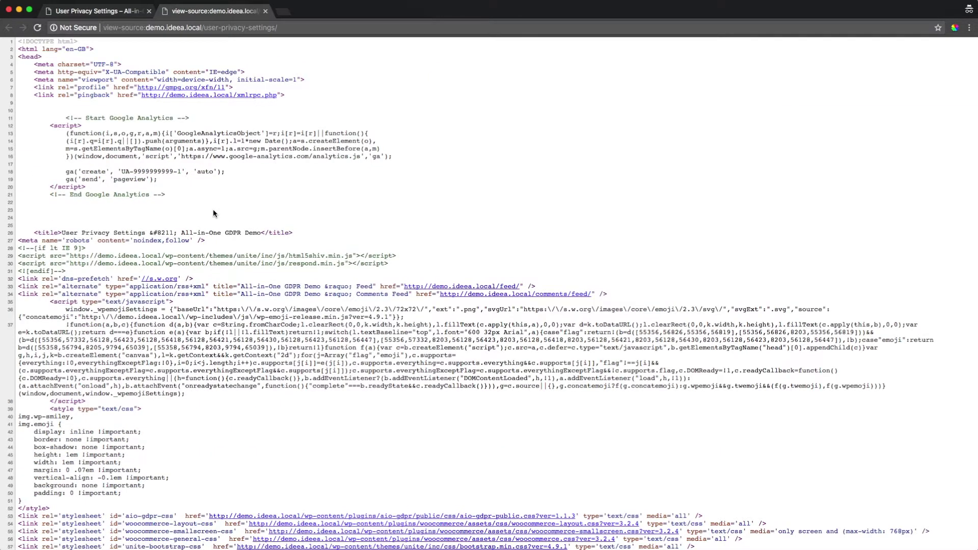
click(97, 11)
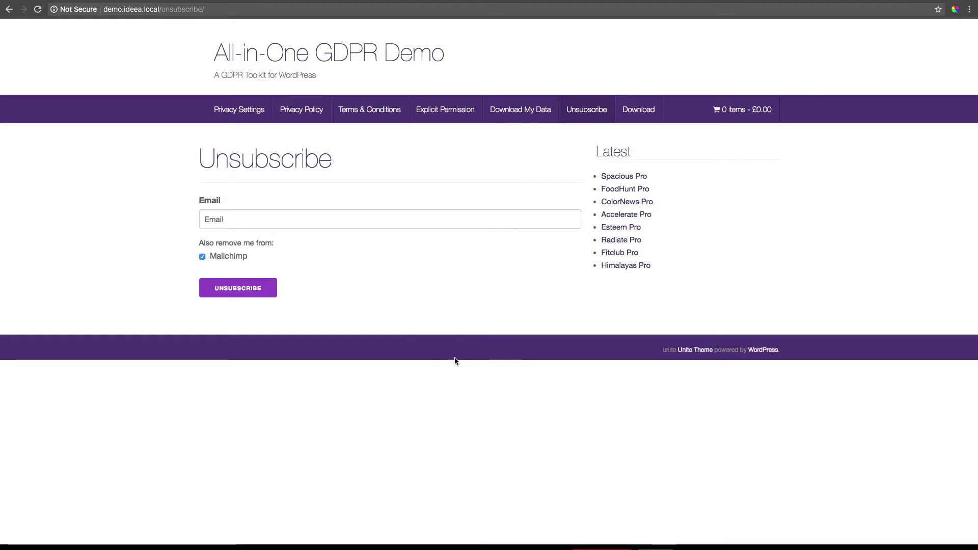
- Enter the visitor's e-mail address on the Unsubscribe page and submit it with Mailchimp removal ticked
click(253, 225)
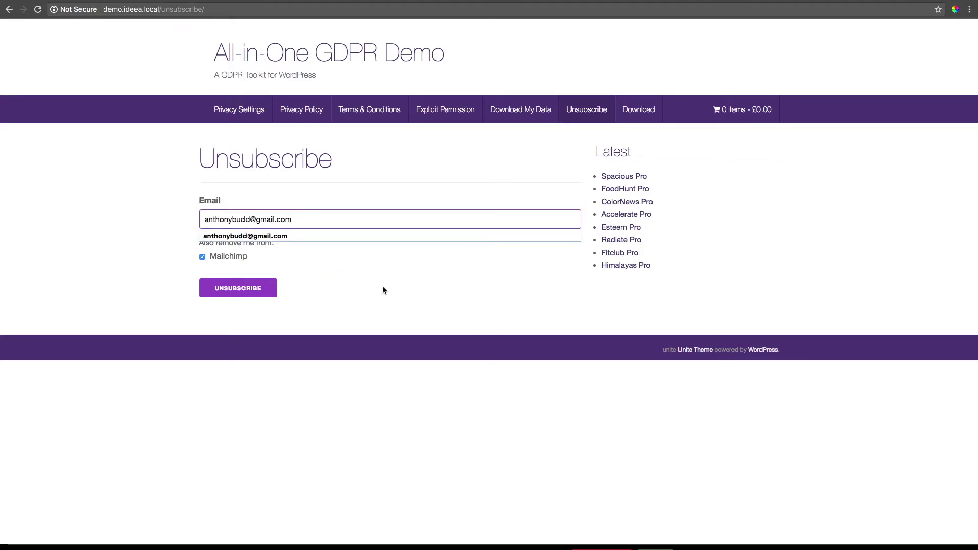
click(357, 293)
click(251, 294)
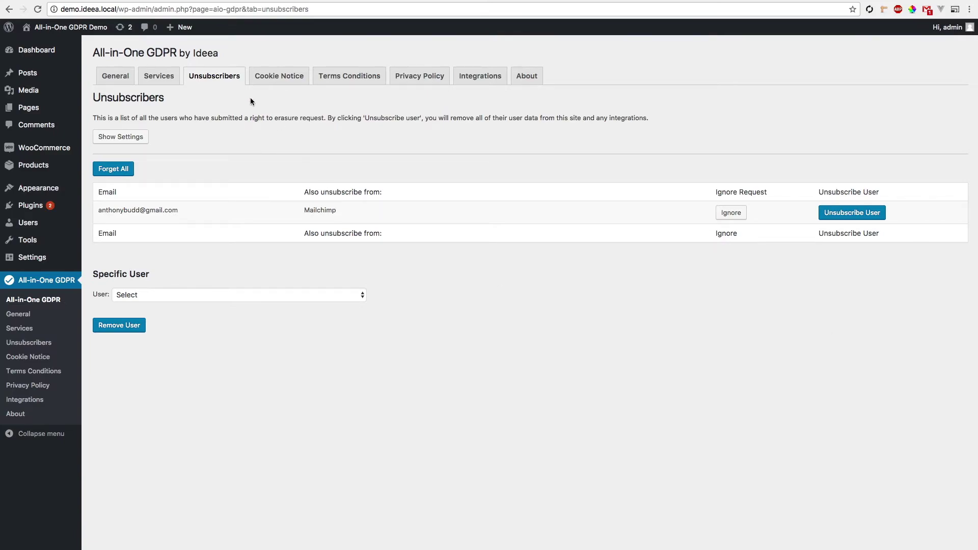
- Check the request's e-mail and Mailchimp flag, erase the user with Unsubscribe User, then view the MailChimp list
drag(99, 212, 189, 216)
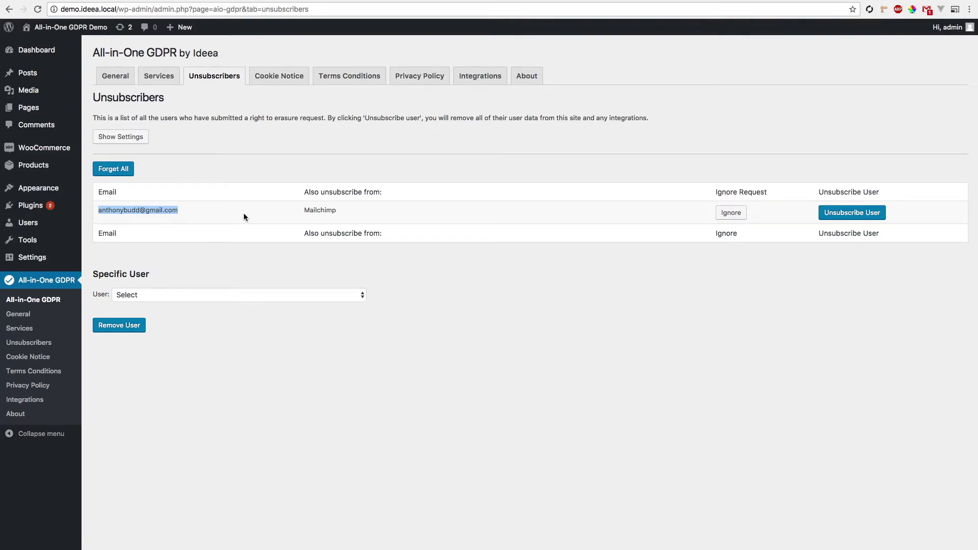
drag(304, 211, 341, 211)
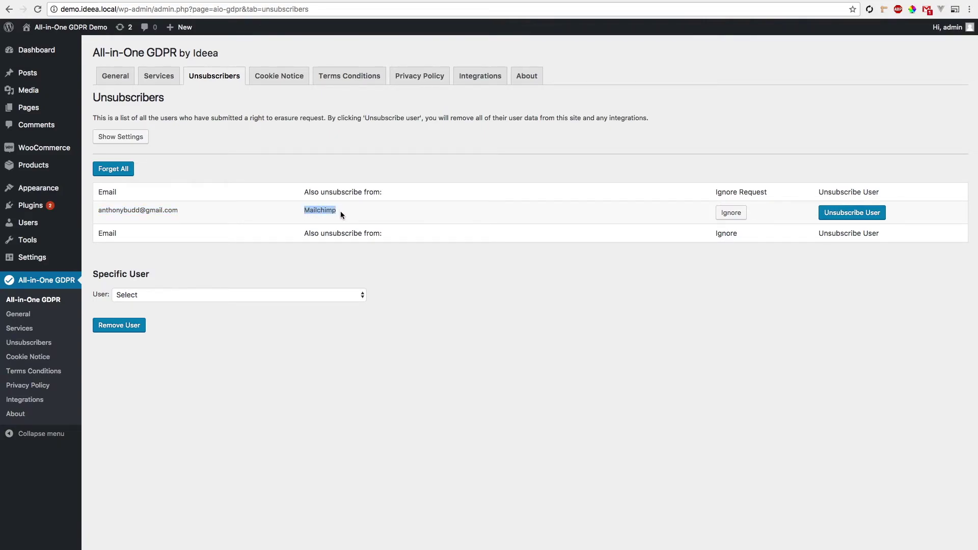
click(366, 222)
click(869, 216)
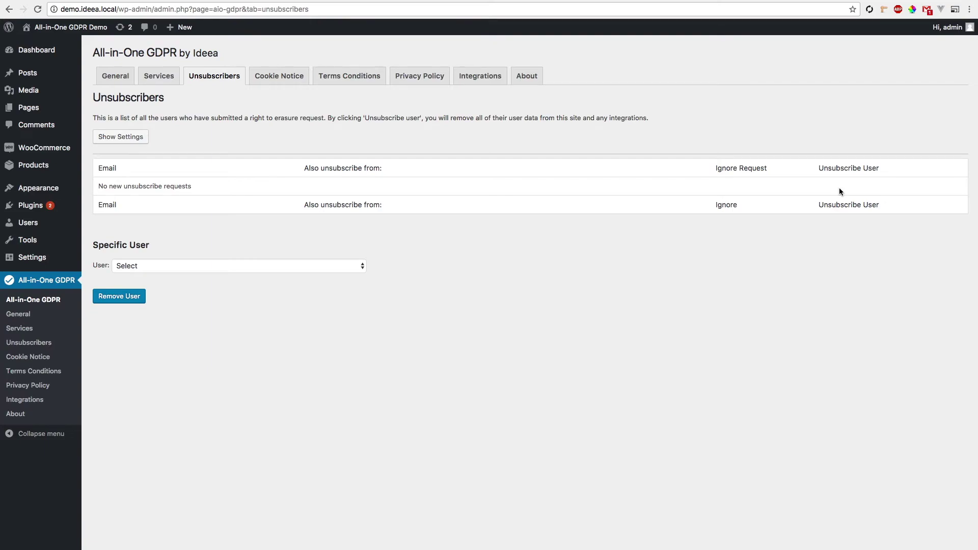
click(55, 2)
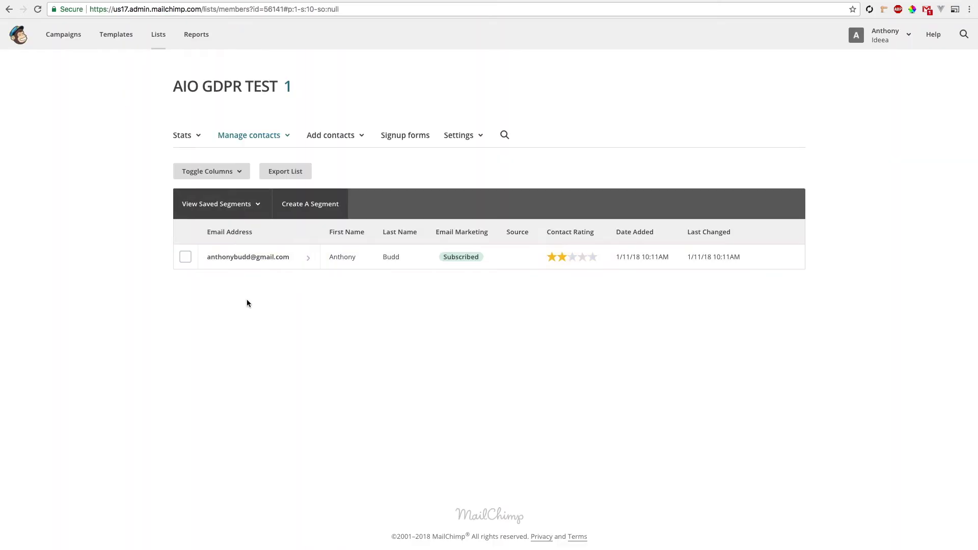
- Reload the AIO GDPR TEST members page to confirm 'No contacts match your selection'
click(266, 265)
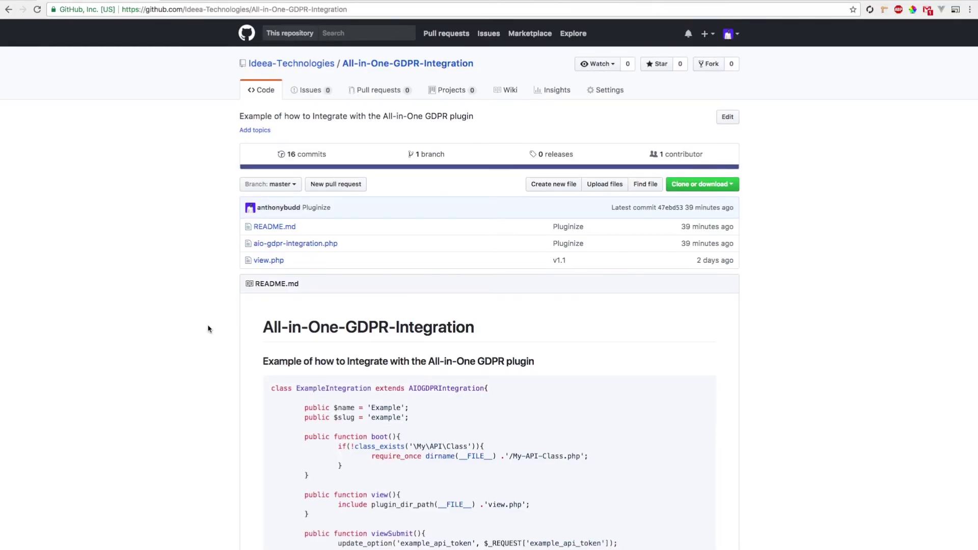
scroll(209, 328, down, 5)
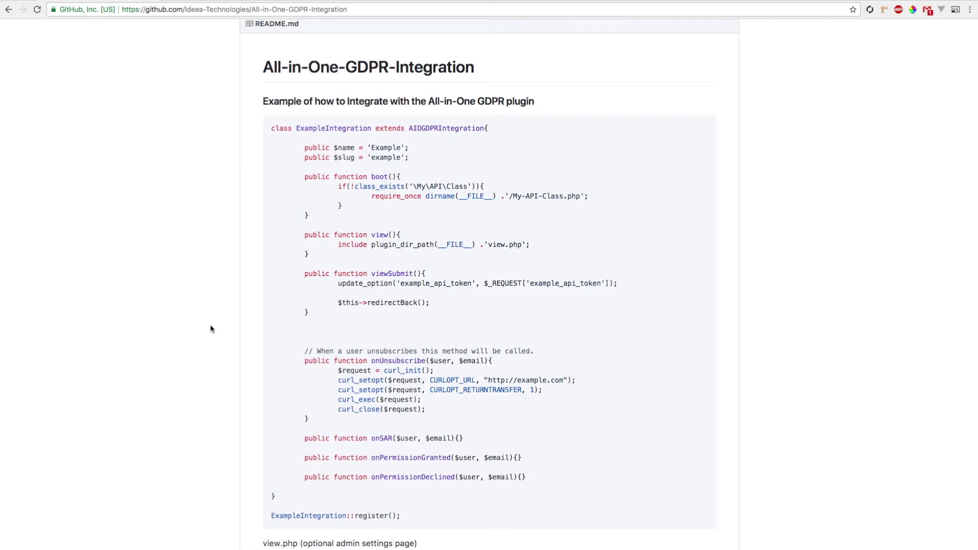
scroll(229, 330, up, 1)
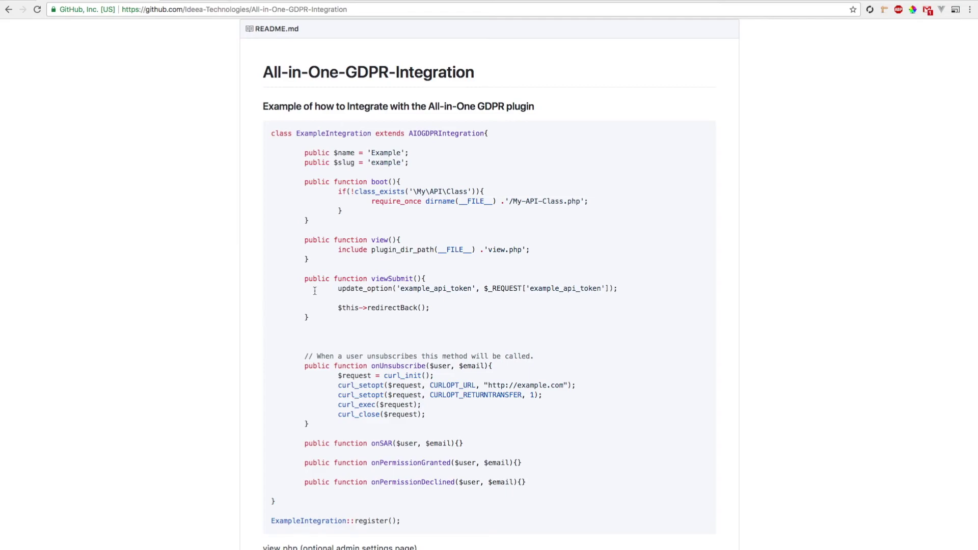
drag(305, 240, 327, 322)
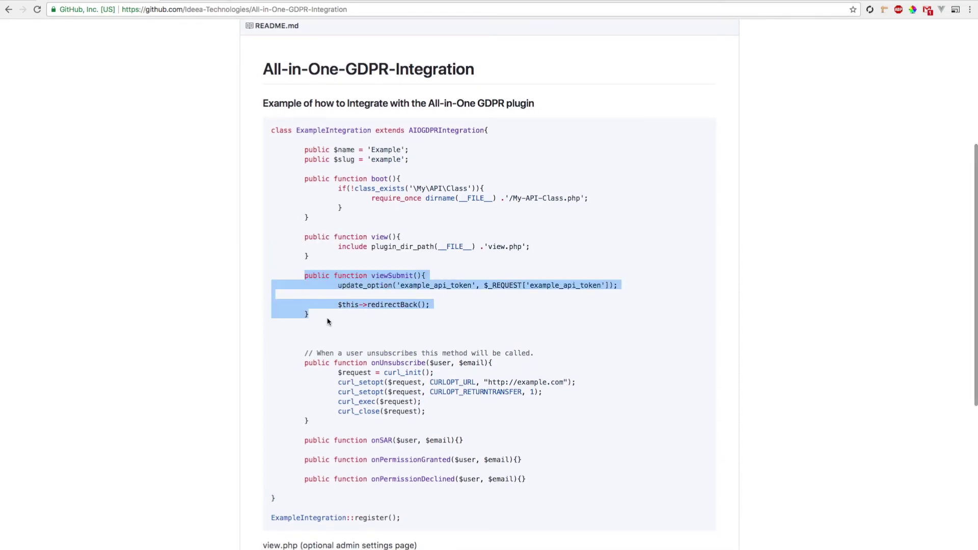
click(303, 353)
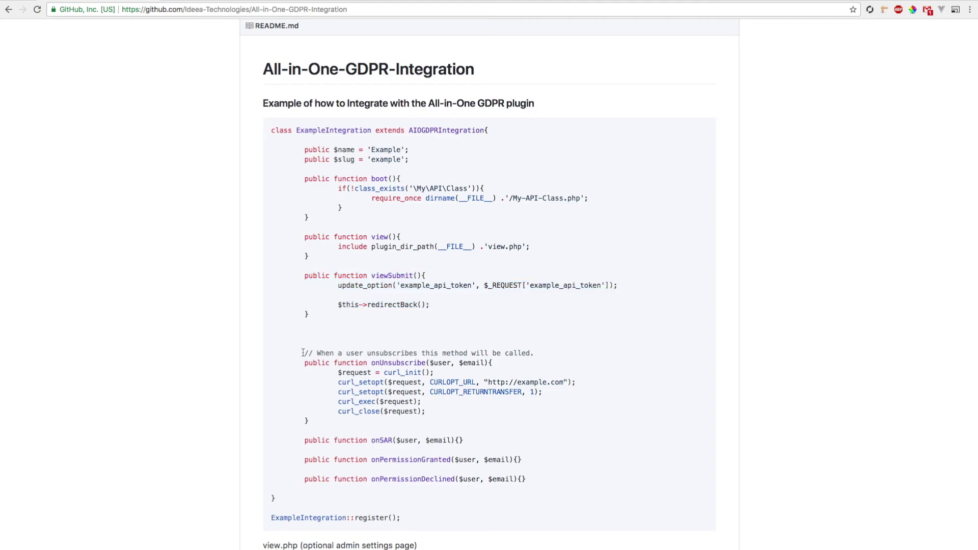
drag(303, 353, 547, 479)
click(548, 482)
drag(372, 363, 487, 364)
drag(417, 402, 432, 416)
click(432, 412)
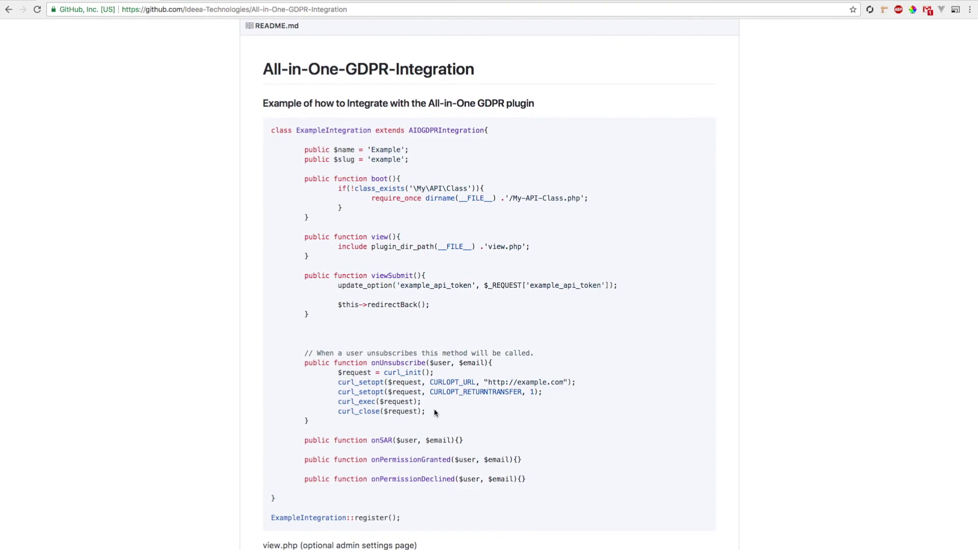